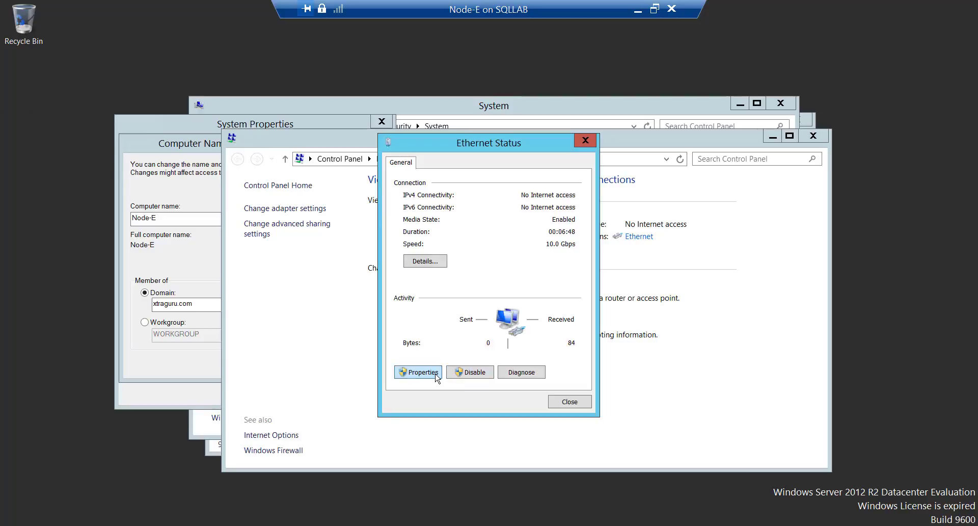
- Give Node-E's Ethernet adapter static IPv4 address 10.0.0.75 with subnet mask 255.0.0.0
{"action": "left_click", "coordinate": [433, 375]}
{"action": "double_click", "coordinate": [518, 328]}
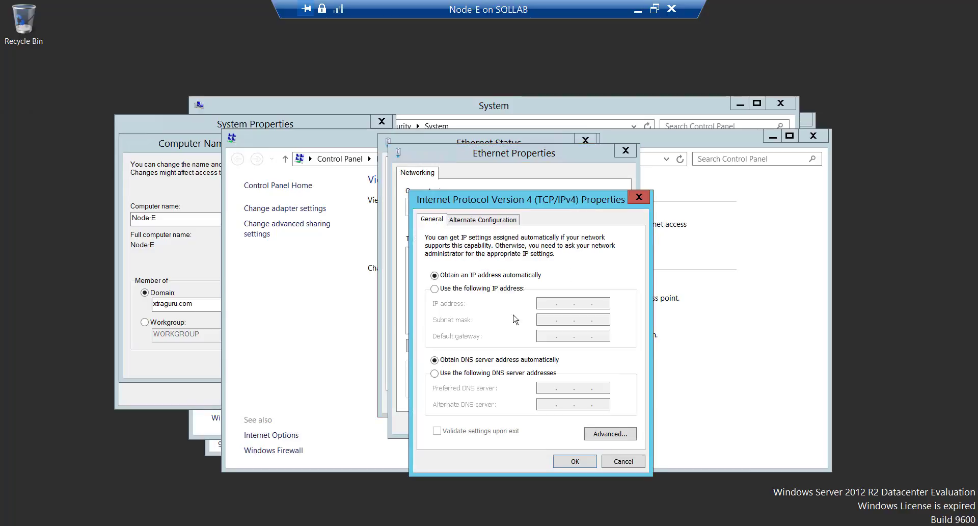
{"action": "left_click", "coordinate": [488, 288]}
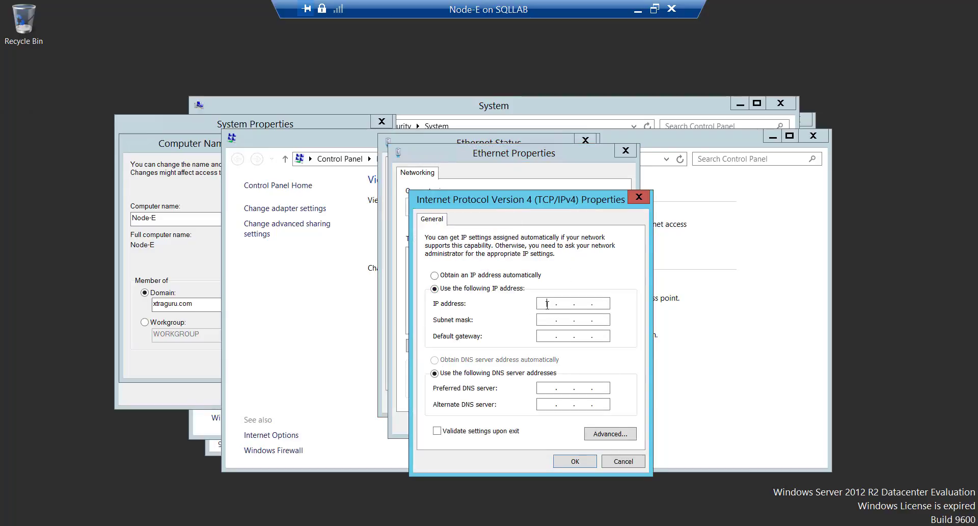
{"action": "left_click", "coordinate": [547, 304]}
{"action": "type", "text": "10.0.0.75"}
{"action": "left_click", "coordinate": [547, 321]}
- View the Domain VM's IPv4 settings (10.0.0.4, DNS 75.75.75.75), then reselect Node-E in Hyper-V Manager
{"action": "left_click", "coordinate": [638, 9]}
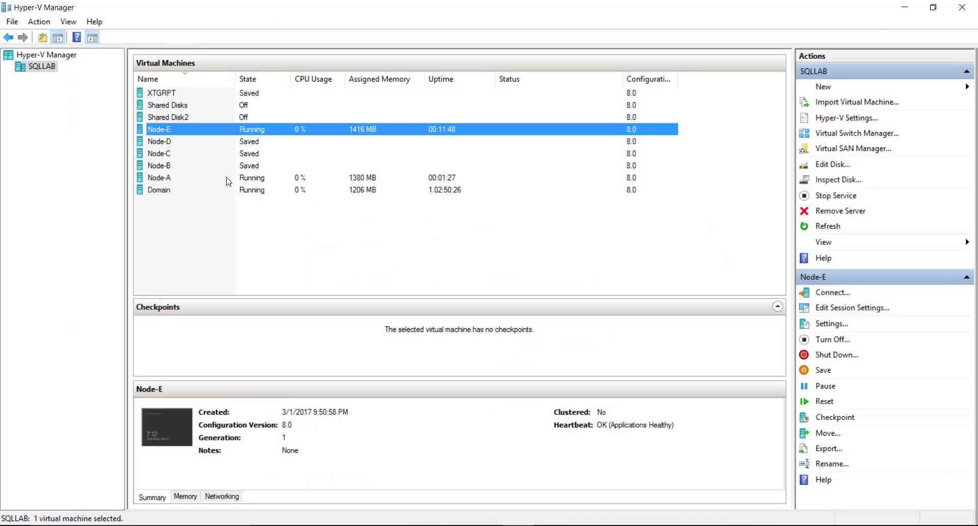
{"action": "left_click", "coordinate": [202, 190]}
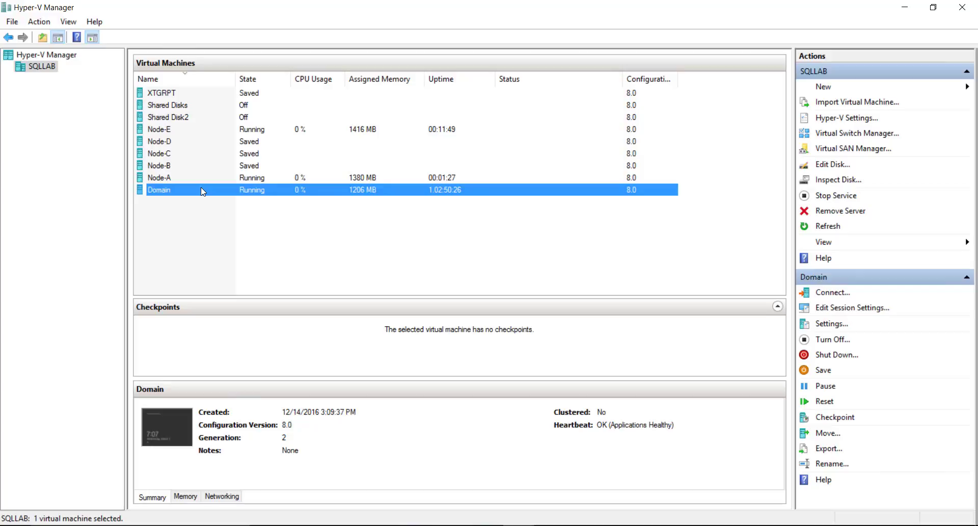
{"action": "double_click", "coordinate": [201, 189]}
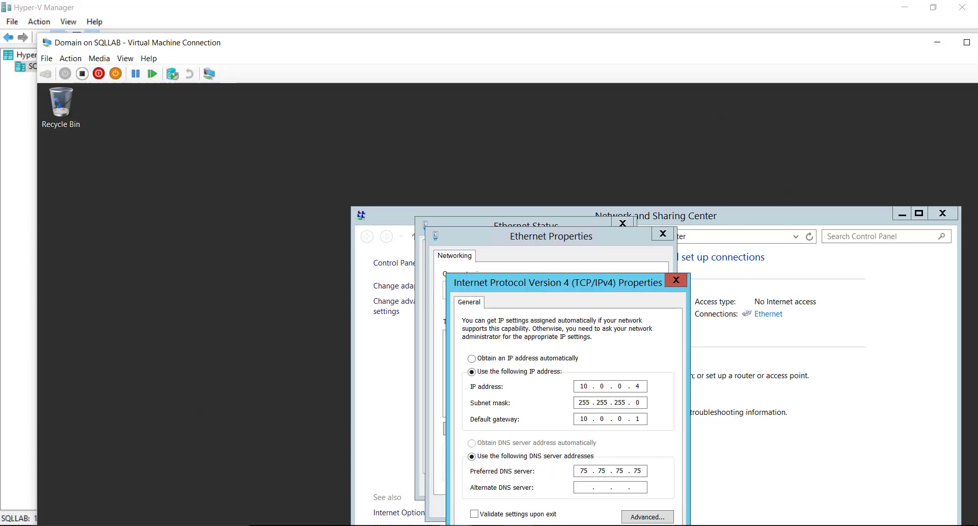
{"action": "mouse_move", "coordinate": [518, 525]}
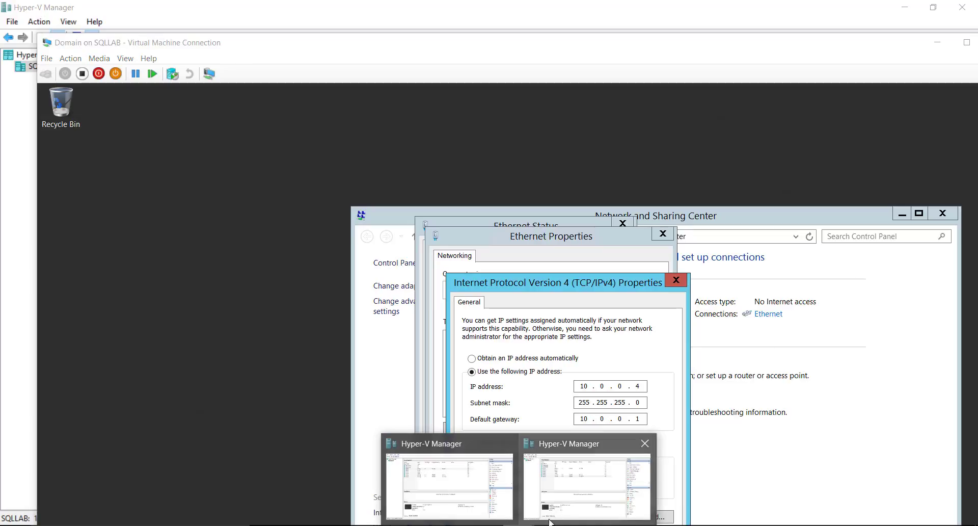
{"action": "left_click", "coordinate": [586, 486]}
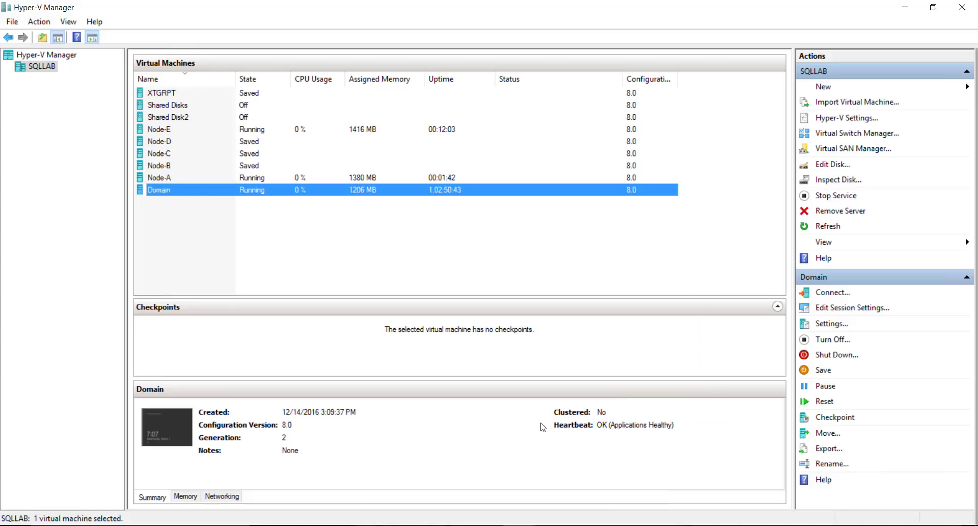
{"action": "left_click", "coordinate": [175, 131]}
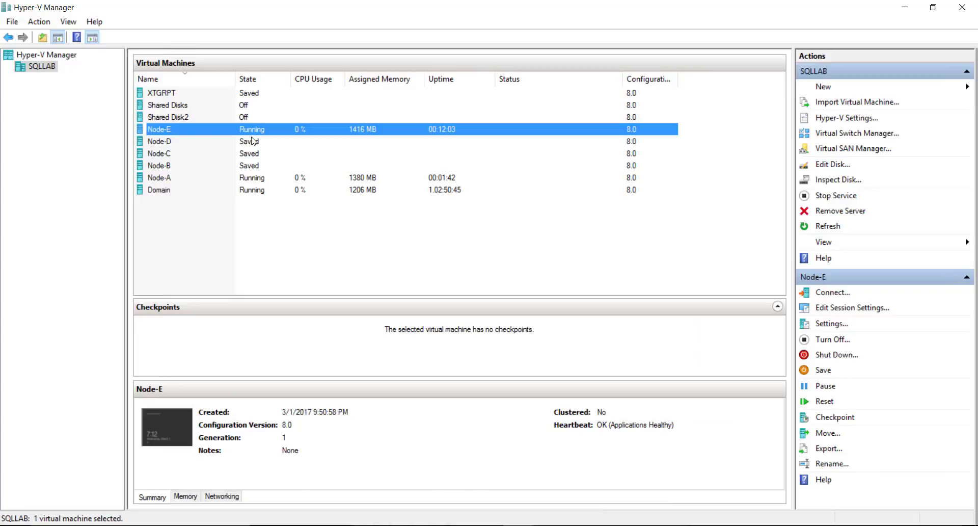
- Reconnect to Node-E, enter 10.0.0.4 as preferred DNS server, and switch to full screen
{"action": "double_click", "coordinate": [369, 135]}
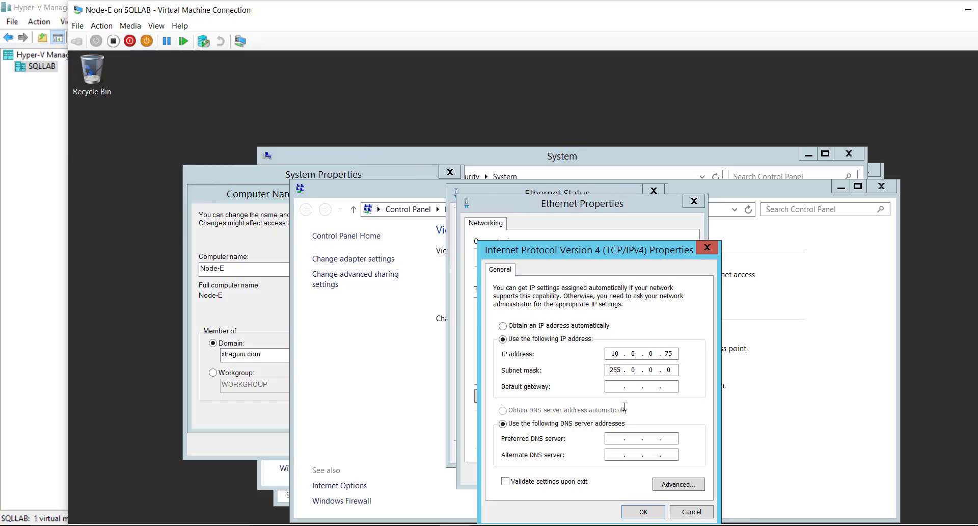
{"action": "left_click", "coordinate": [615, 438]}
{"action": "type", "text": "10.0.0.4"}
{"action": "left_click", "coordinate": [156, 26]}
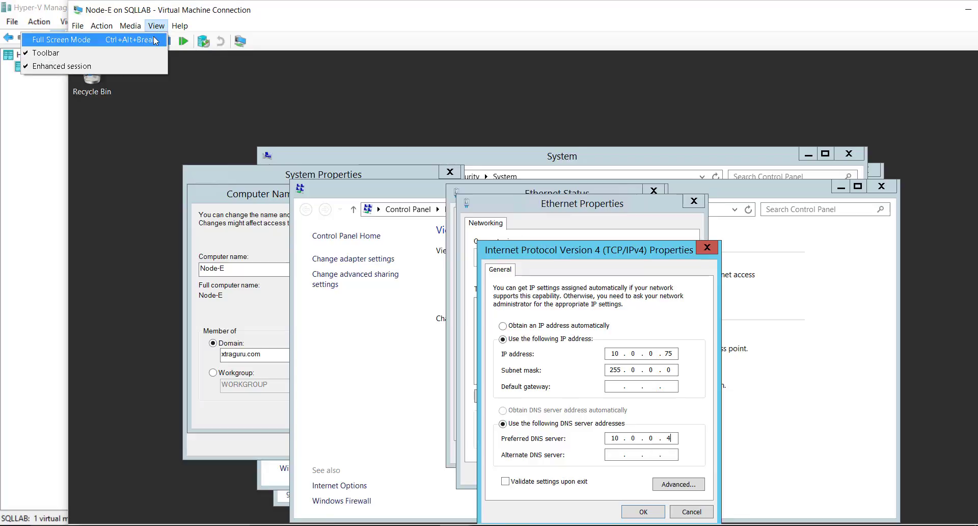
{"action": "left_click", "coordinate": [71, 39]}
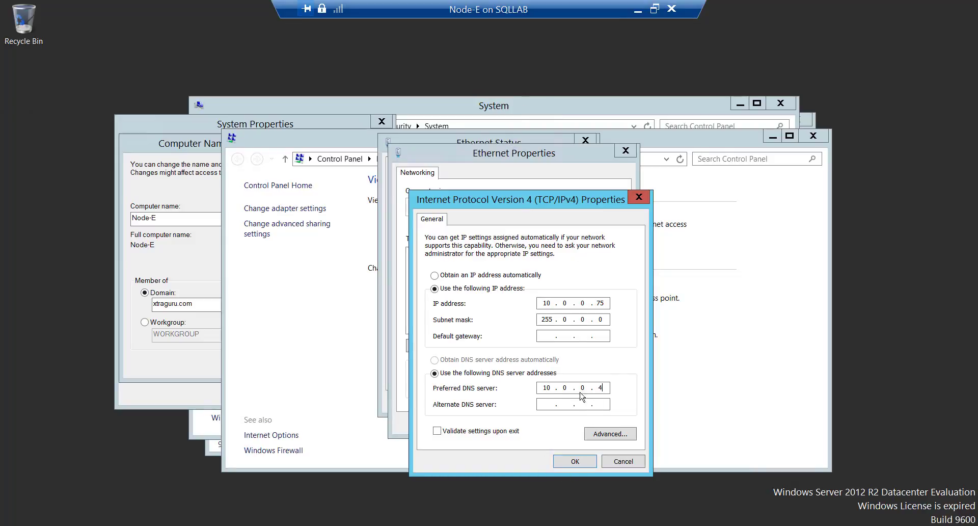
- Save the IPv4 and Ethernet adapter settings and close the network status and sharing windows
{"action": "left_click_drag", "start_coordinate": [542, 388], "coordinate": [601, 387]}
{"action": "left_click", "coordinate": [575, 461]}
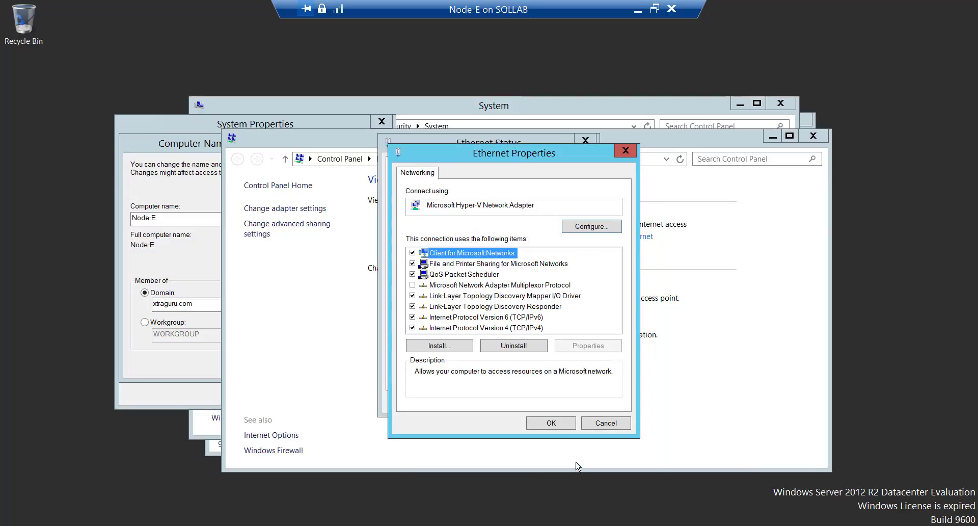
{"action": "left_click", "coordinate": [557, 423]}
{"action": "left_click", "coordinate": [560, 402]}
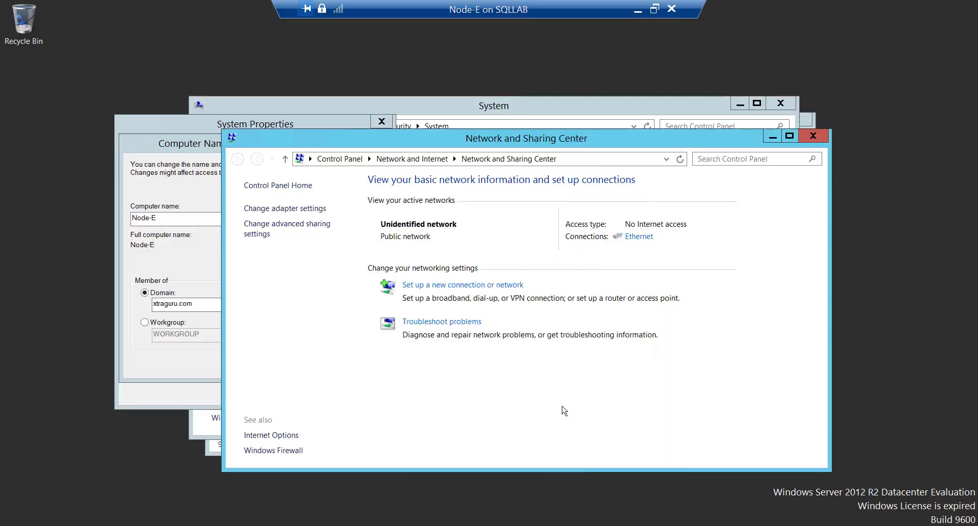
{"action": "left_click", "coordinate": [813, 136]}
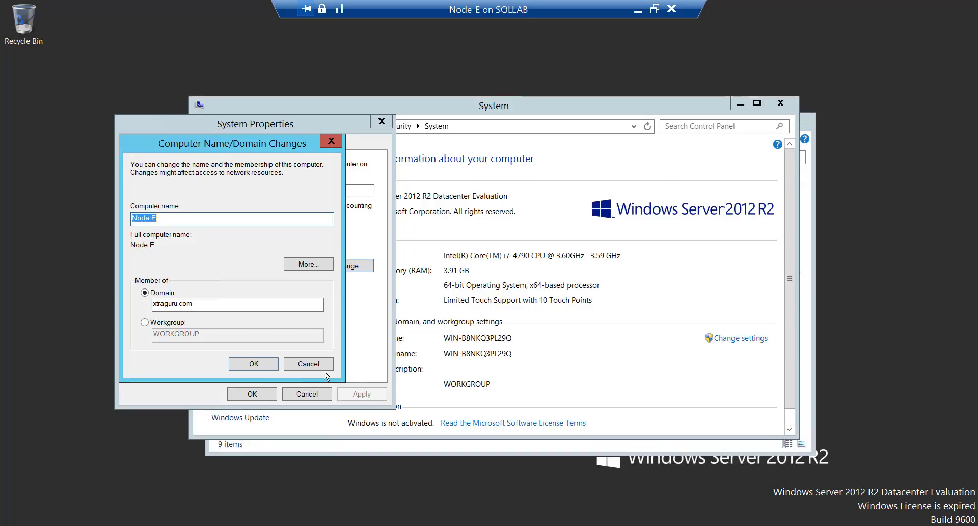
- Cancel System Properties, close System, and reopen the System page from This PC
{"action": "left_click", "coordinate": [326, 367]}
{"action": "left_click", "coordinate": [322, 395]}
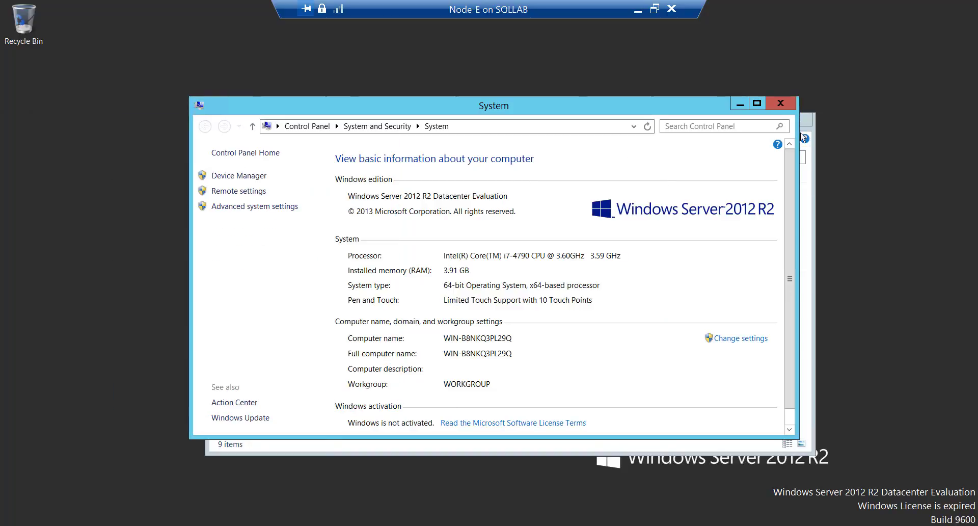
{"action": "left_click", "coordinate": [787, 103]}
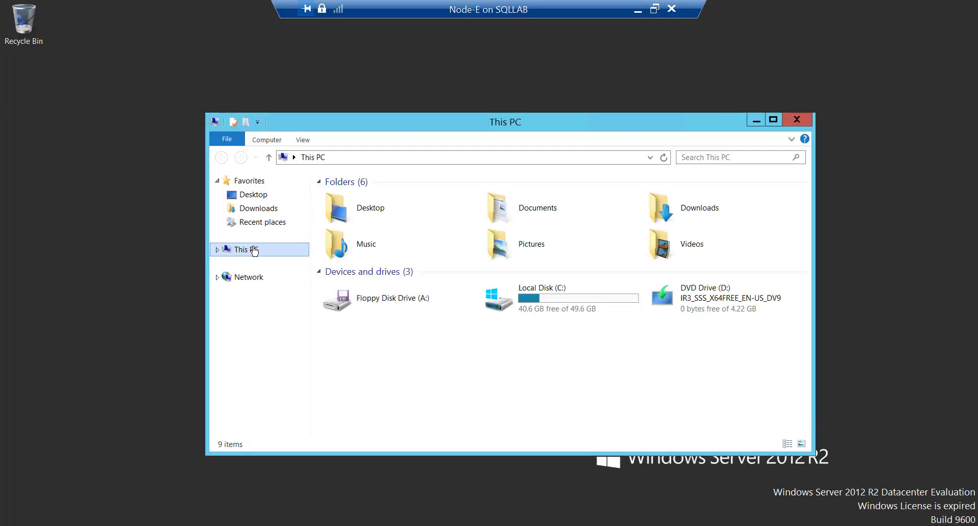
{"action": "right_click", "coordinate": [254, 250]}
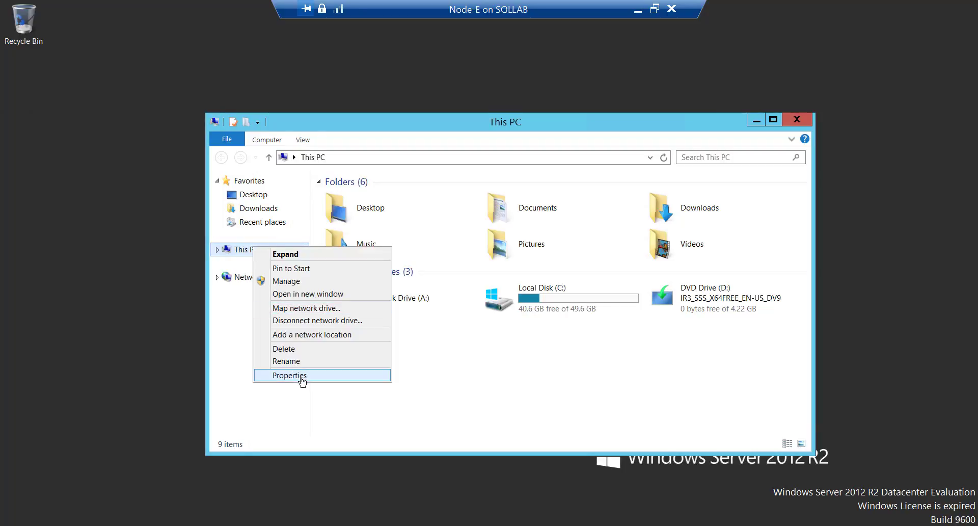
{"action": "left_click", "coordinate": [302, 376]}
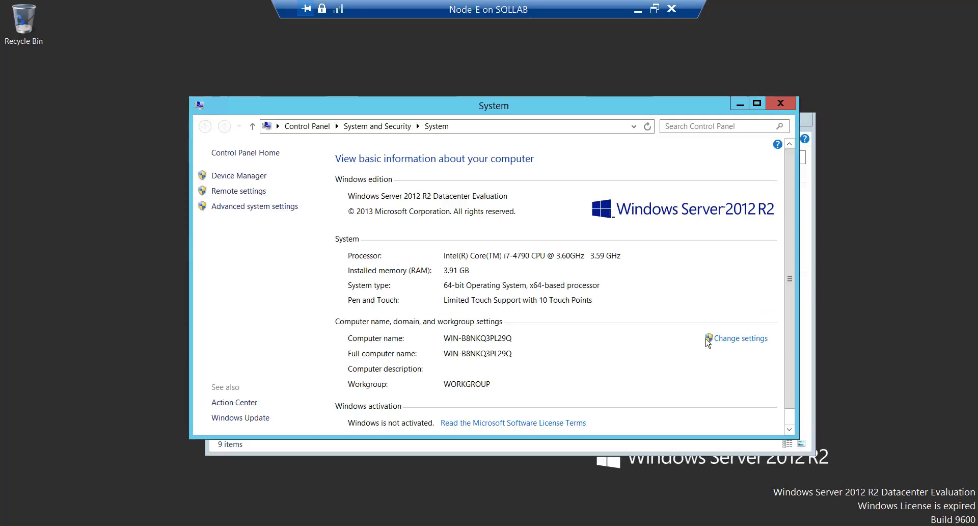
- Rename the computer to Node-E and make it a member of the xtraguru.com domain
{"action": "left_click", "coordinate": [749, 343]}
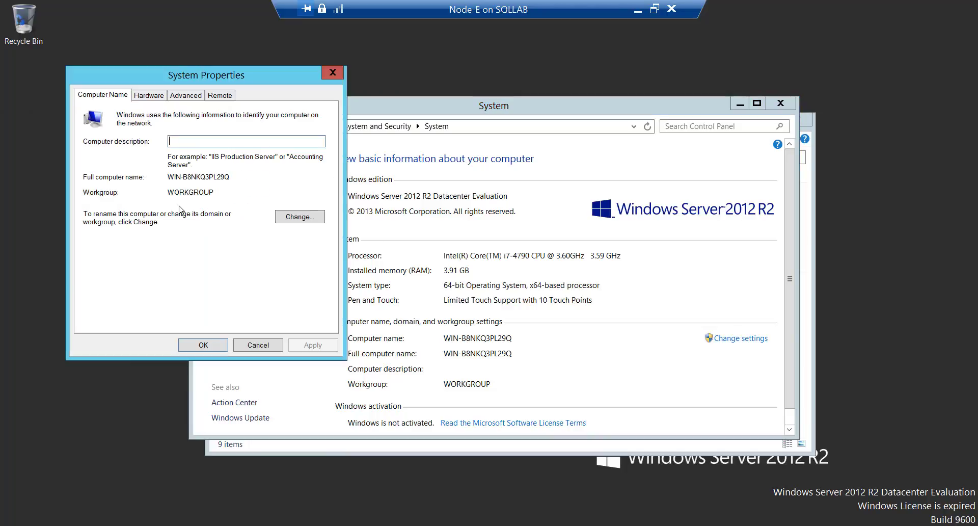
{"action": "left_click", "coordinate": [291, 216]}
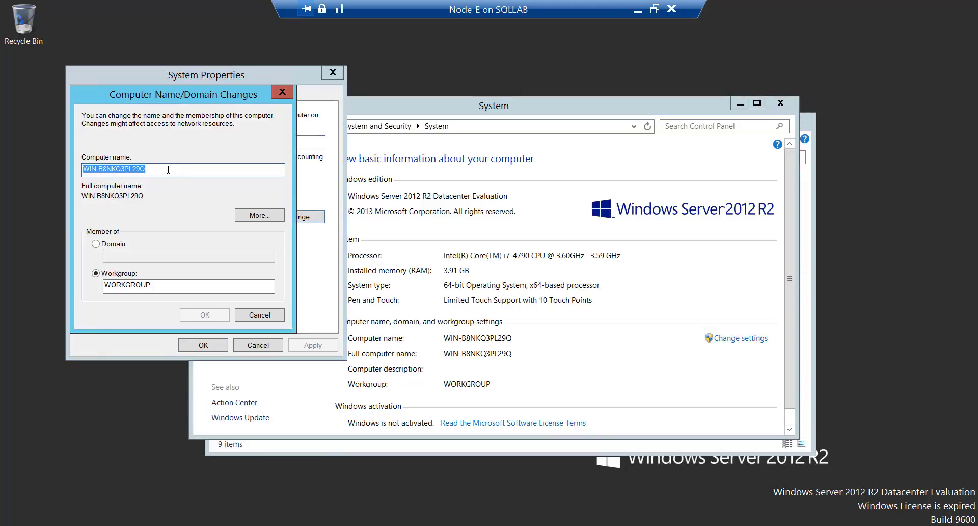
{"action": "type", "text": "Node-E"}
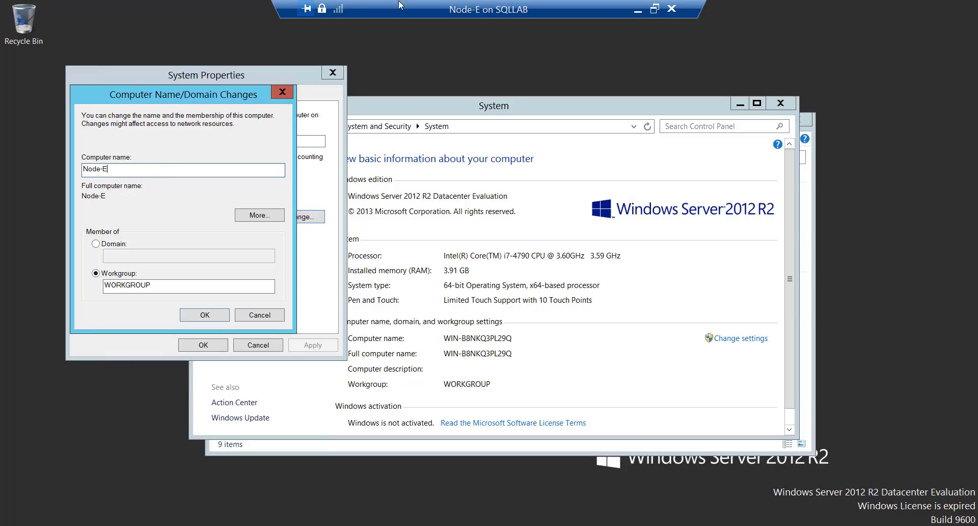
{"action": "left_click", "coordinate": [113, 244]}
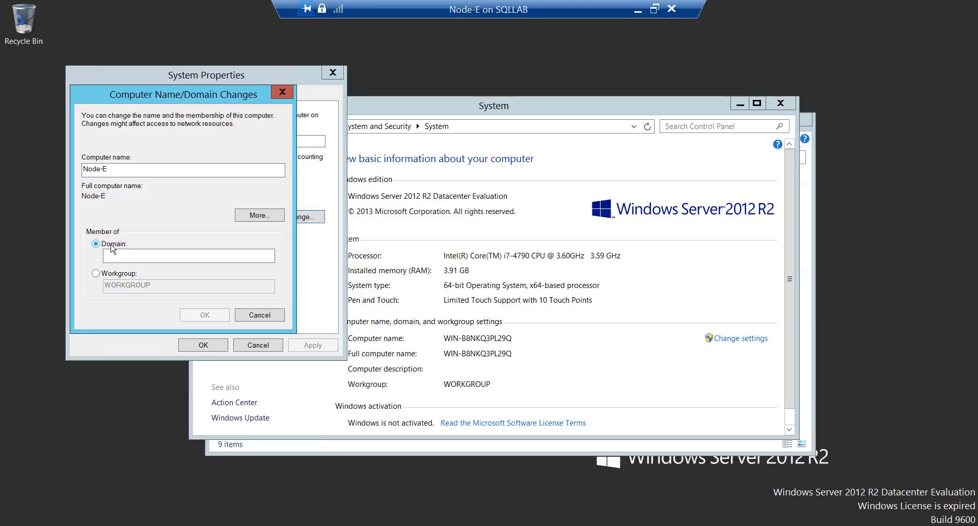
{"action": "left_click", "coordinate": [135, 256]}
{"action": "type", "text": "xt"}
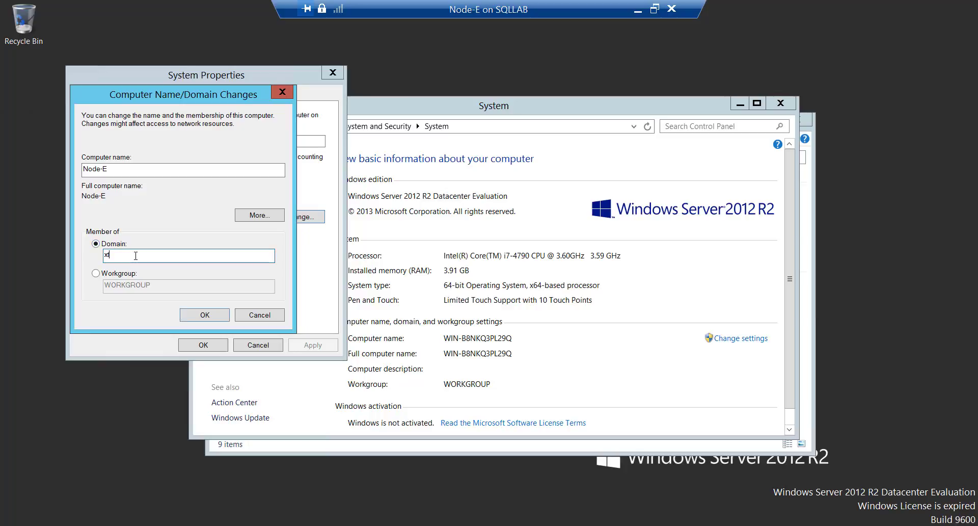
{"action": "type", "text": "raguru.com"}
{"action": "left_click", "coordinate": [196, 316]}
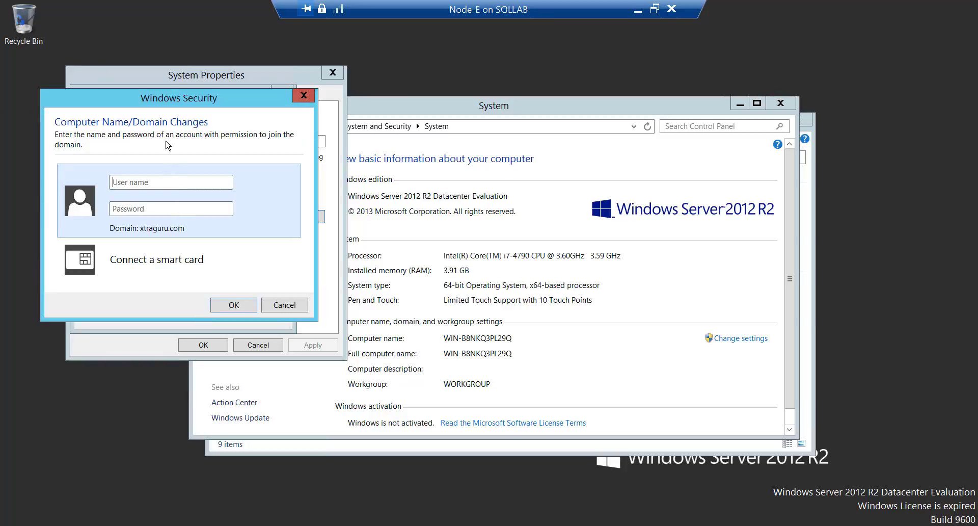
- Enter the domain administrator credentials, retrying after an incorrect-credentials error, to join xtraguru.com
{"action": "left_click_drag", "start_coordinate": [162, 102], "coordinate": [358, 100]}
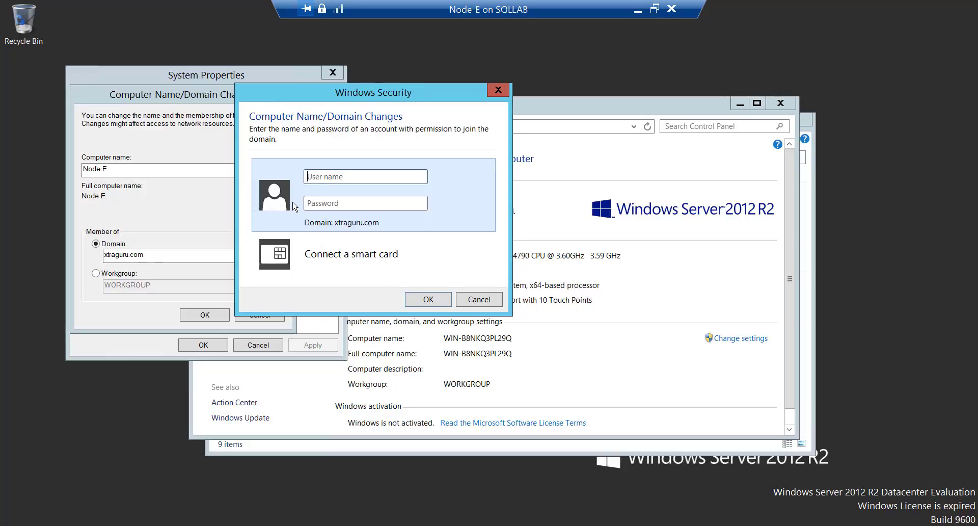
{"action": "left_click", "coordinate": [335, 176]}
{"action": "type", "text": "administrat****"}
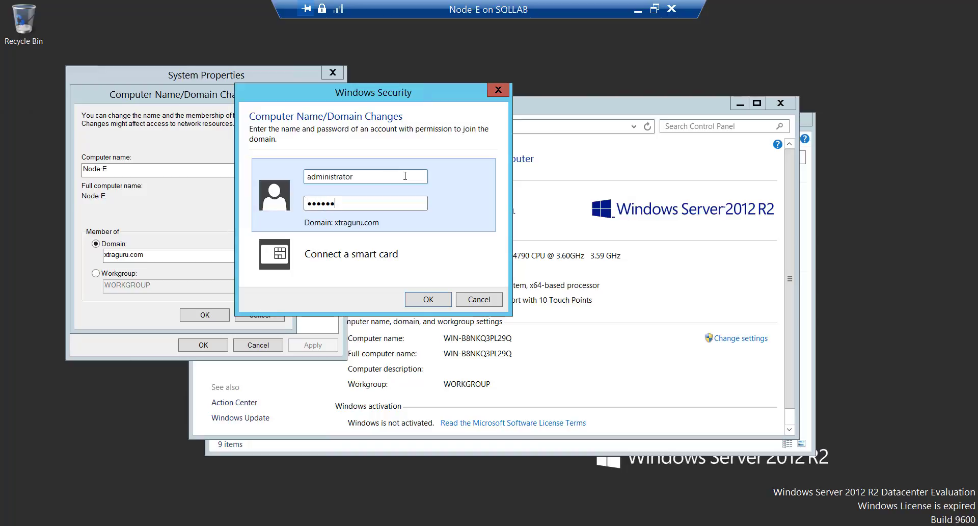
{"action": "type", "text": "******"}
{"action": "left_click", "coordinate": [436, 298]}
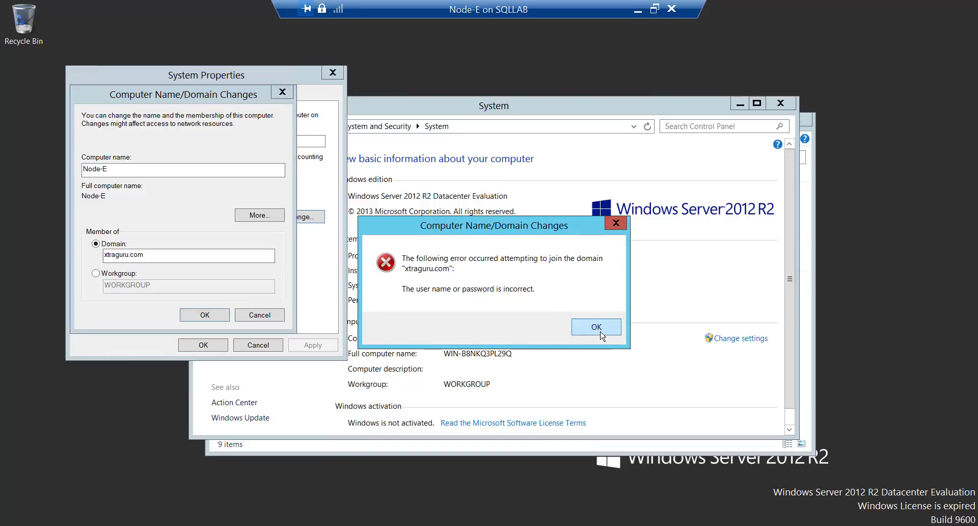
{"action": "left_click", "coordinate": [600, 331]}
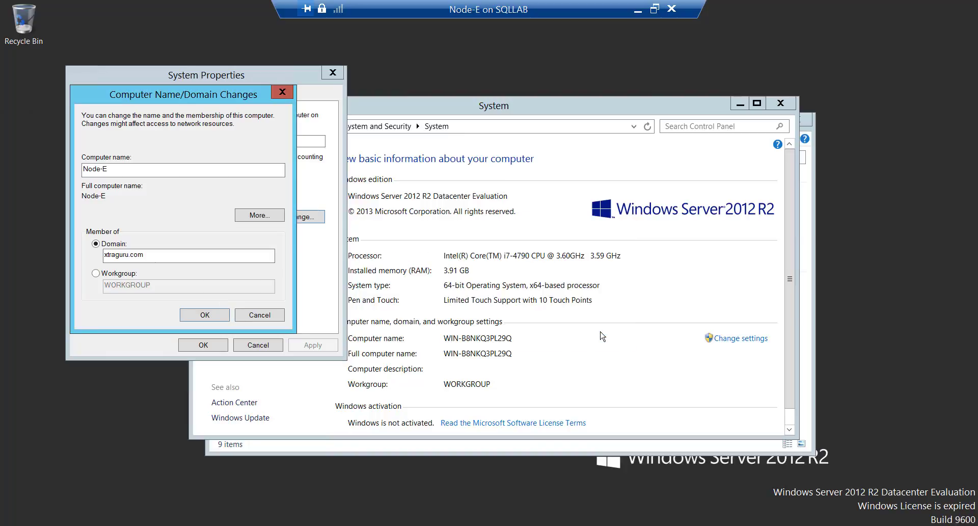
{"action": "left_click", "coordinate": [210, 314]}
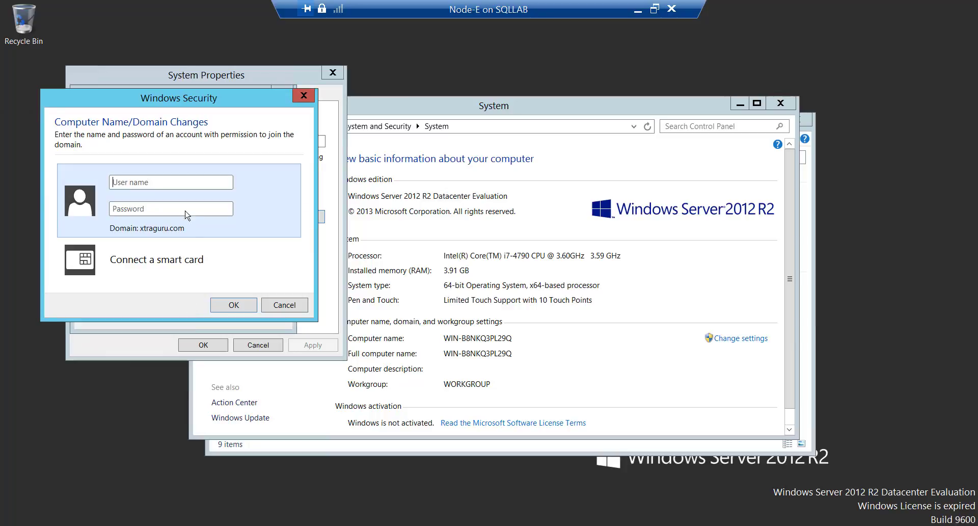
{"action": "type", "text": "administraP"}
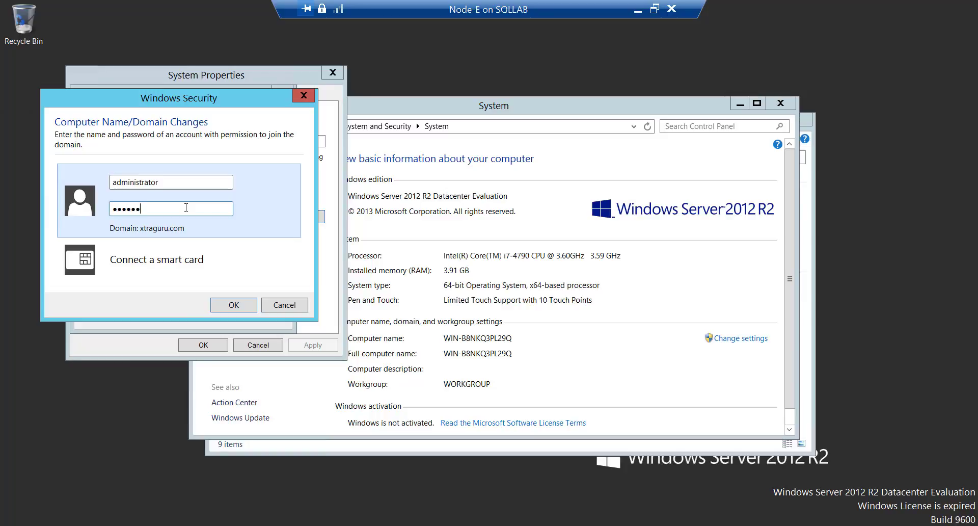
{"action": "key", "text": "Return"}
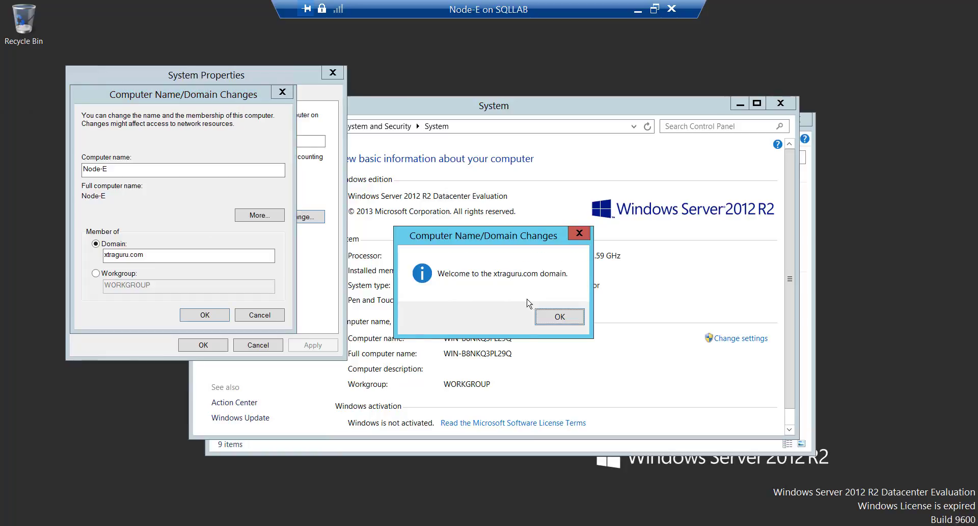
- Acknowledge the welcome to xtraguru.com and restart Node-E now to apply the join
{"action": "left_click", "coordinate": [560, 318]}
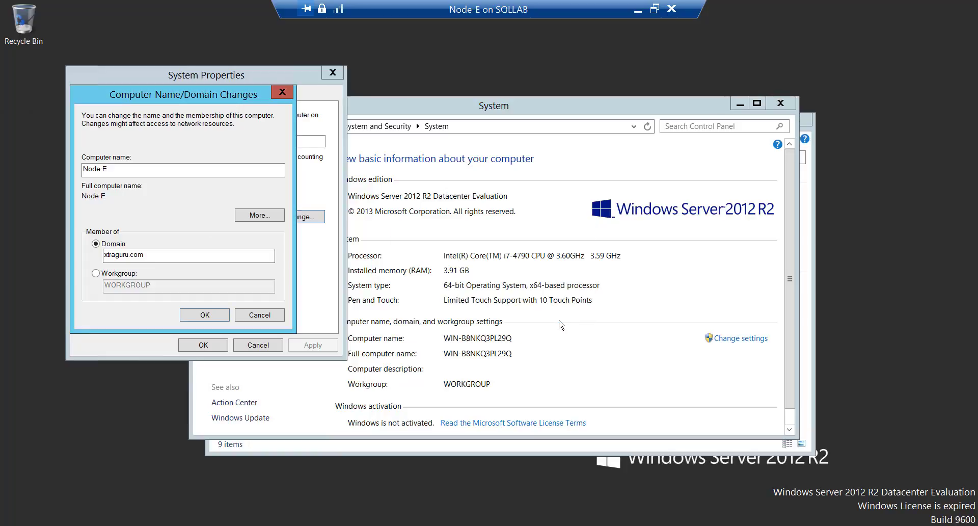
{"action": "left_click", "coordinate": [206, 315]}
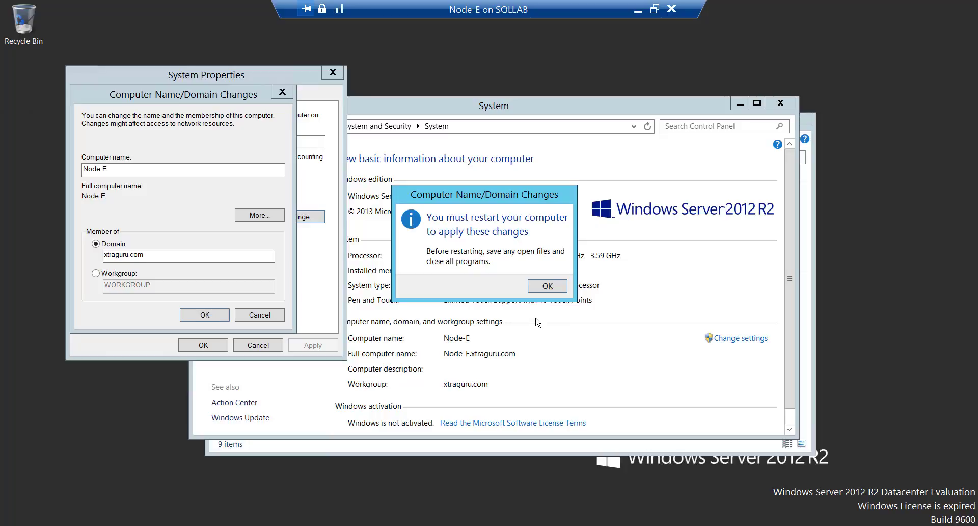
{"action": "left_click", "coordinate": [543, 288]}
{"action": "left_click", "coordinate": [217, 344]}
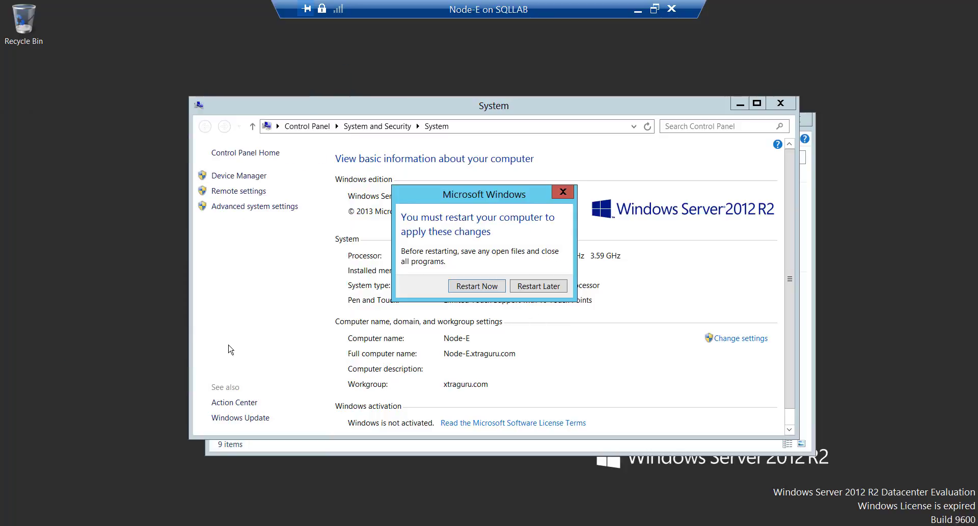
{"action": "left_click", "coordinate": [475, 287]}
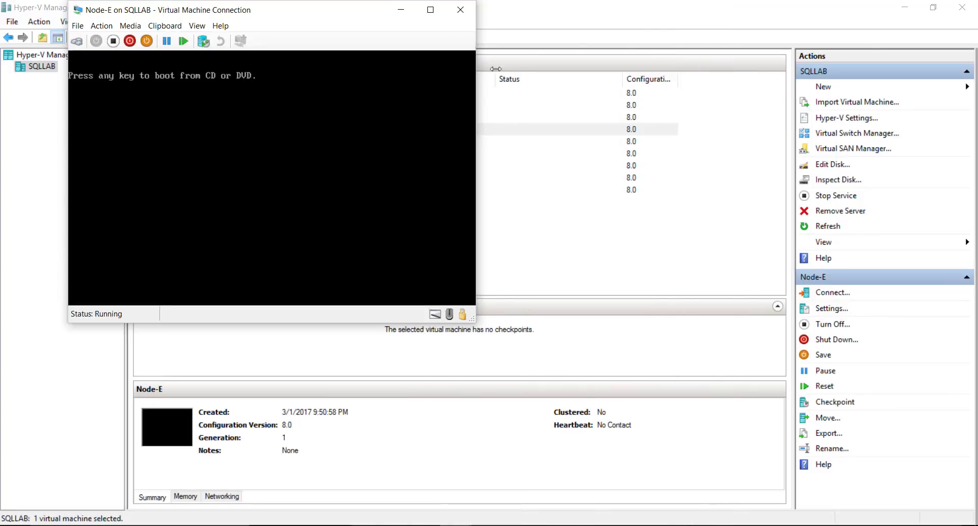
- Go back to Hyper-V Manager and open the Domain machine's console
{"action": "left_click", "coordinate": [661, 270]}
{"action": "left_click", "coordinate": [240, 204]}
{"action": "double_click", "coordinate": [233, 191]}
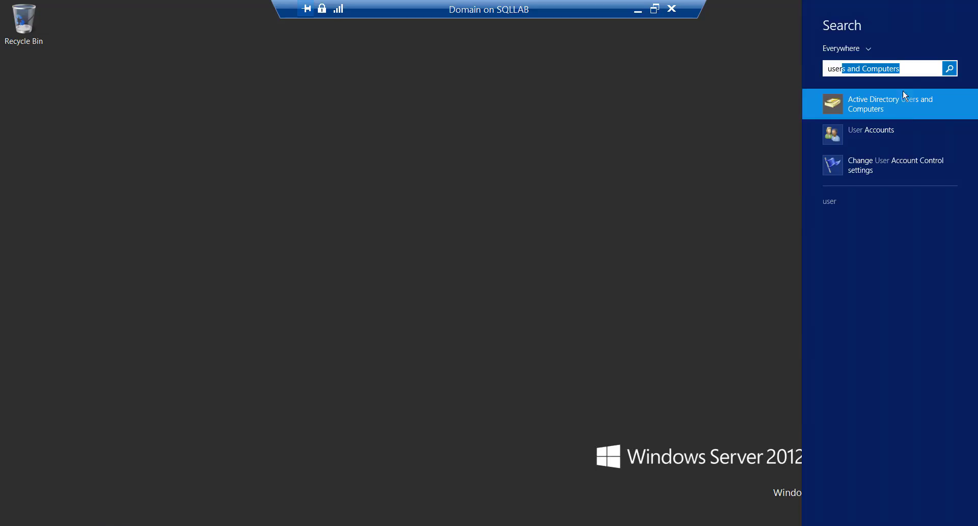
- Open Active Directory Users and Computers and confirm NODE-E appears in the Computers container
{"action": "left_click", "coordinate": [910, 69]}
{"action": "key", "text": "ctrl+z"}
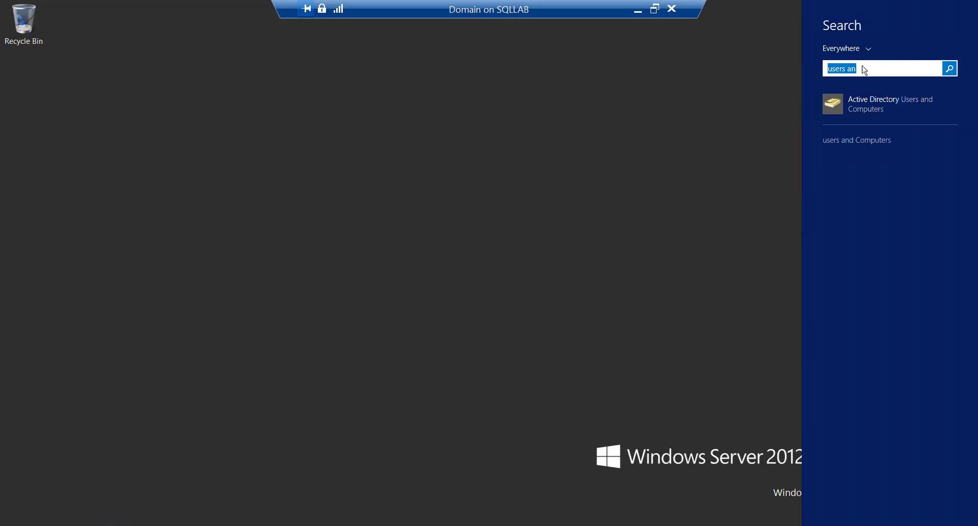
{"action": "left_click", "coordinate": [879, 109]}
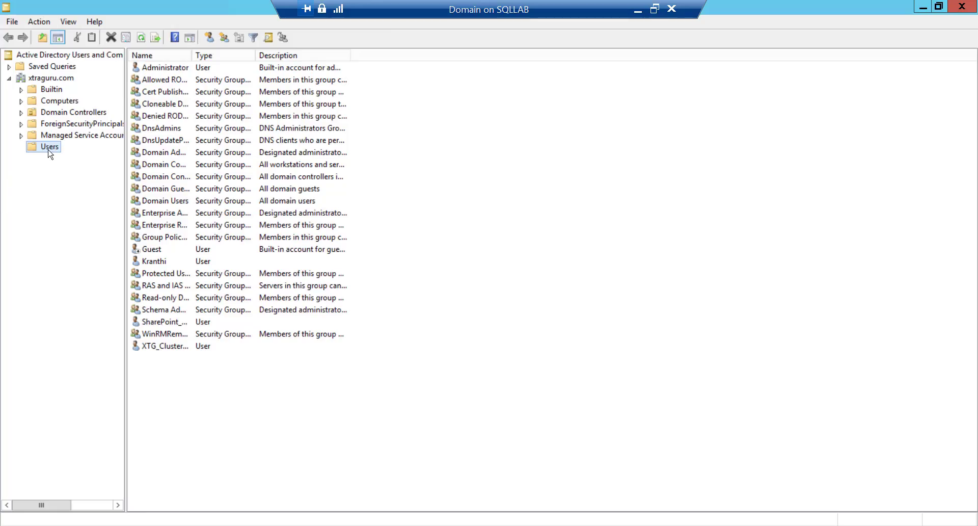
{"action": "left_click", "coordinate": [56, 101]}
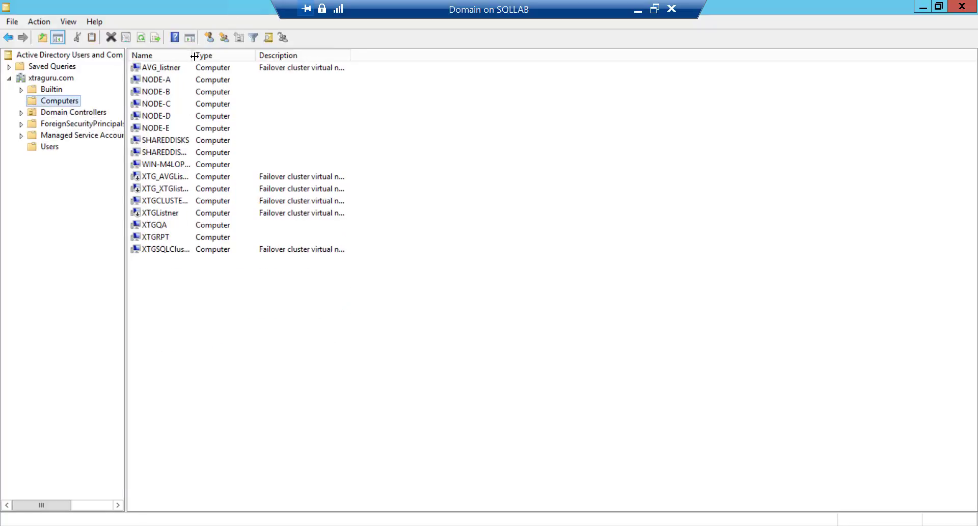
{"action": "left_click_drag", "start_coordinate": [192, 55], "coordinate": [278, 53]}
{"action": "left_click", "coordinate": [170, 128]}
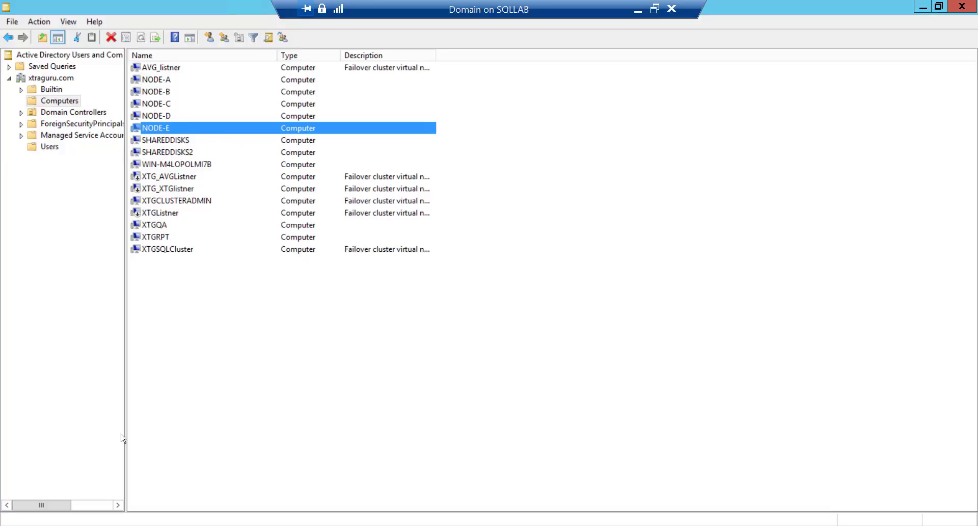
{"action": "left_click", "coordinate": [641, 11]}
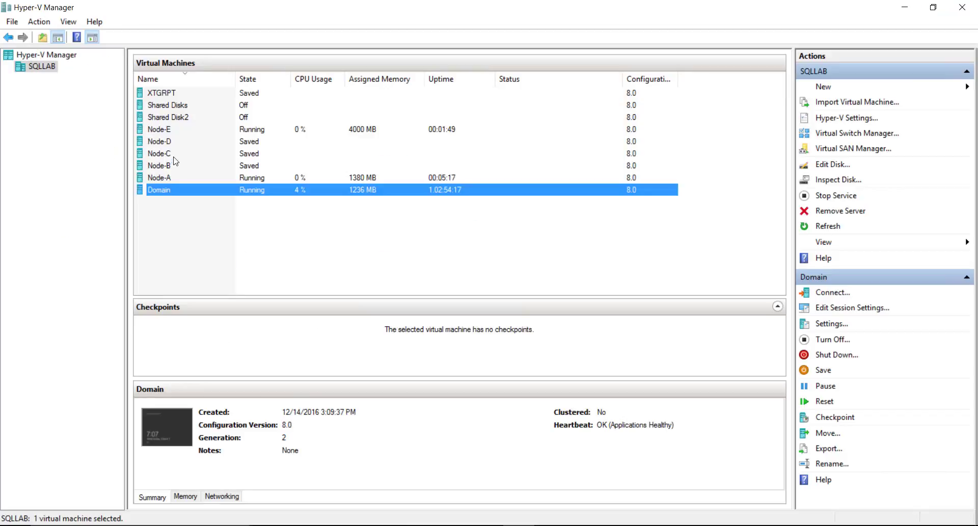
- Open Node-E's console and sign in as Other user with the xtraguru domain administrator account
{"action": "double_click", "coordinate": [189, 131]}
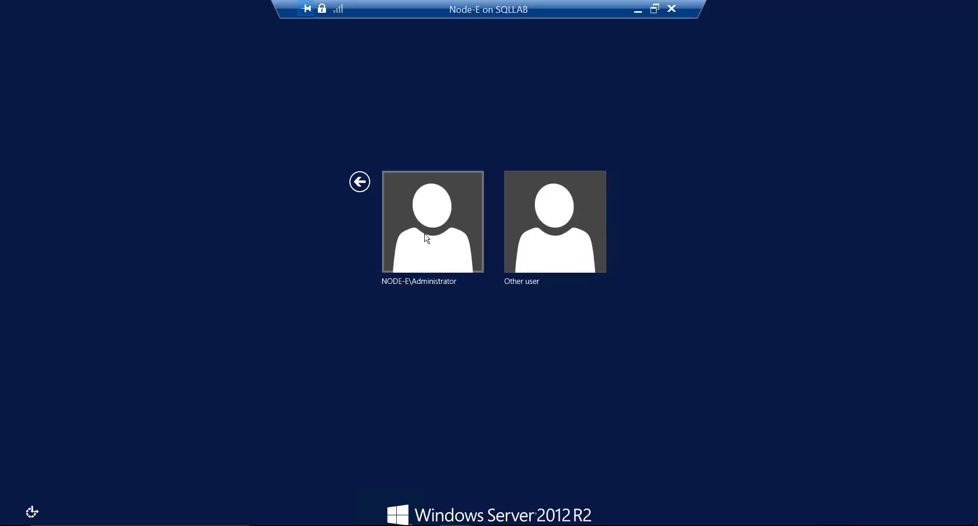
{"action": "left_click", "coordinate": [561, 239]}
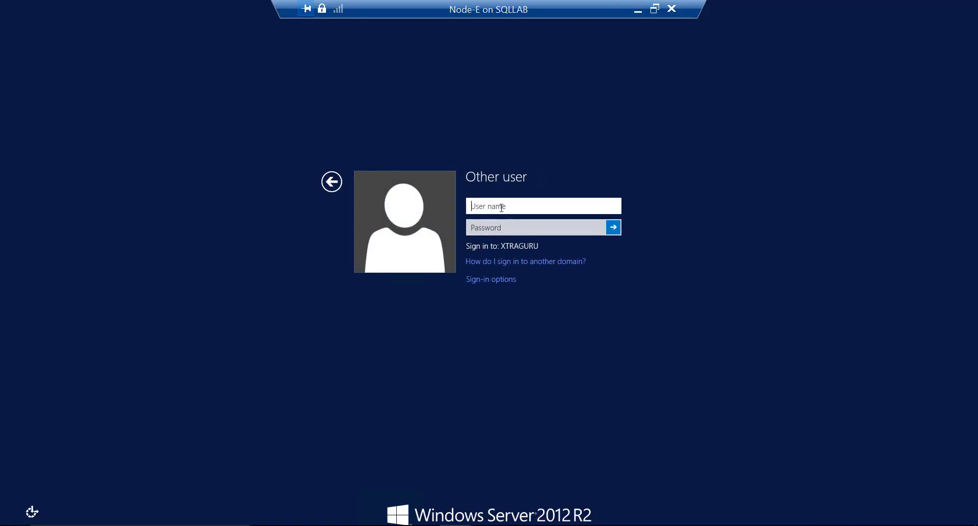
{"action": "type", "text": "xtraguru\\administrator"}
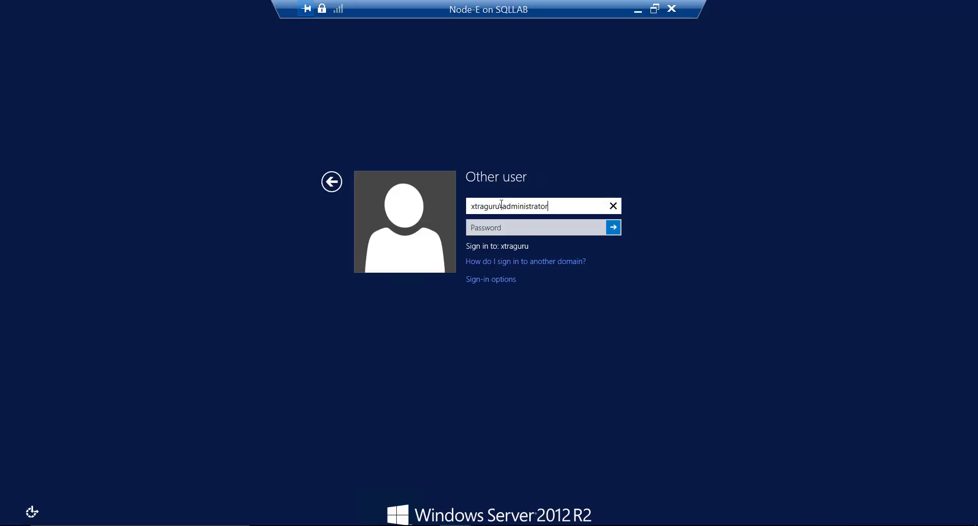
{"action": "key", "text": "Tab"}
{"action": "type", "text": "p"}
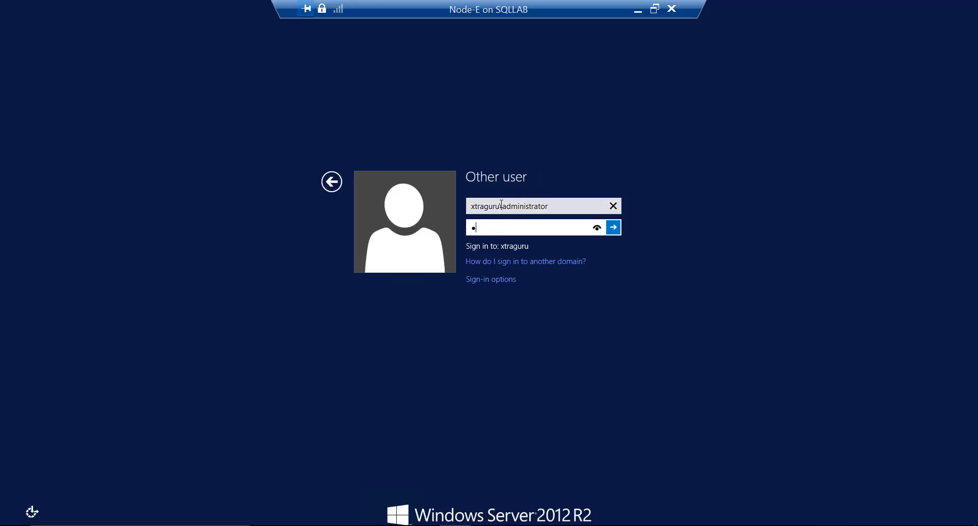
{"action": "key", "text": "BackSpace"}
{"action": "type", "text": "p@ssw"}
{"action": "key", "text": "Return"}
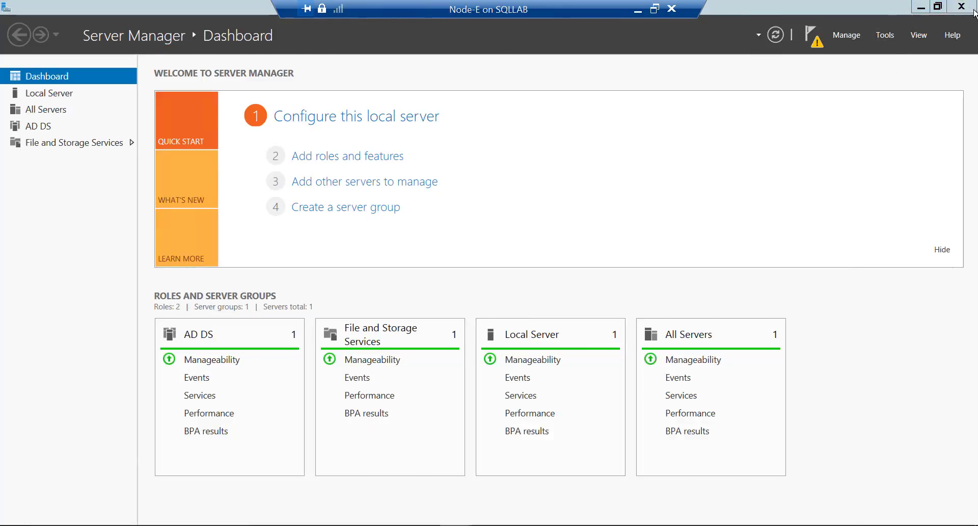
{"action": "left_click", "coordinate": [814, 40]}
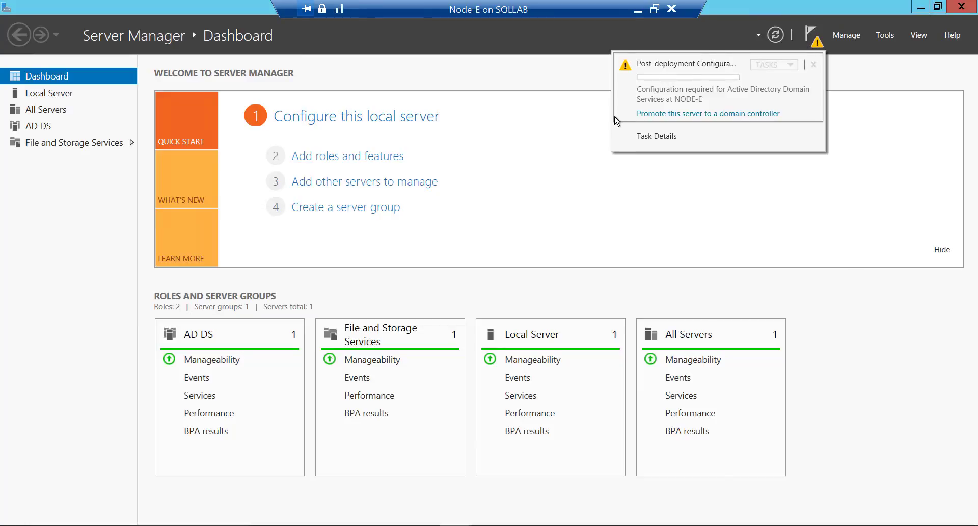
{"action": "left_click", "coordinate": [694, 115]}
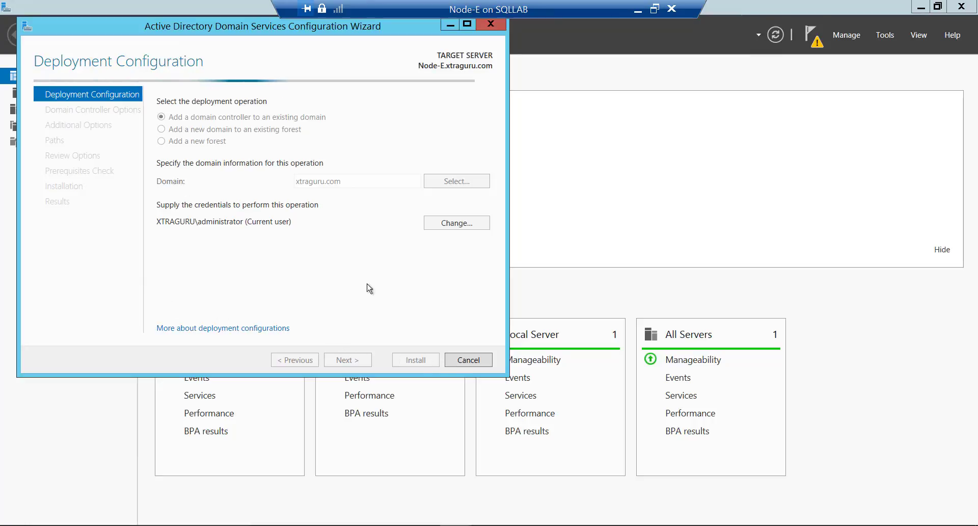
{"action": "left_click", "coordinate": [485, 23]}
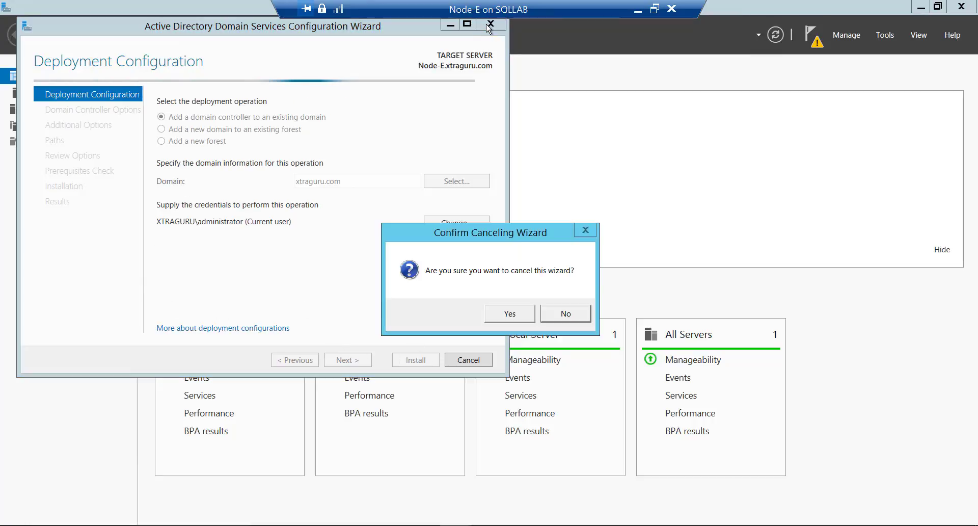
{"action": "left_click", "coordinate": [563, 314]}
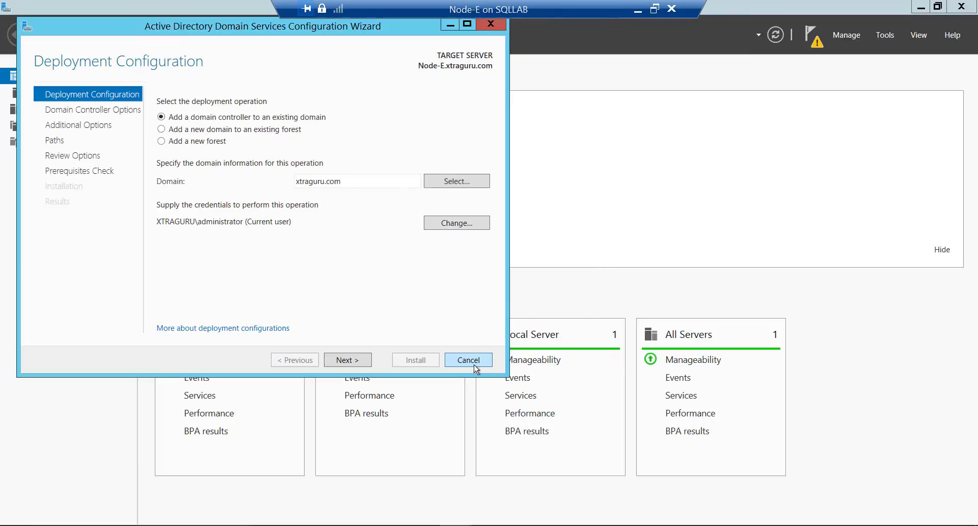
{"action": "left_click", "coordinate": [460, 362]}
{"action": "left_click", "coordinate": [507, 312]}
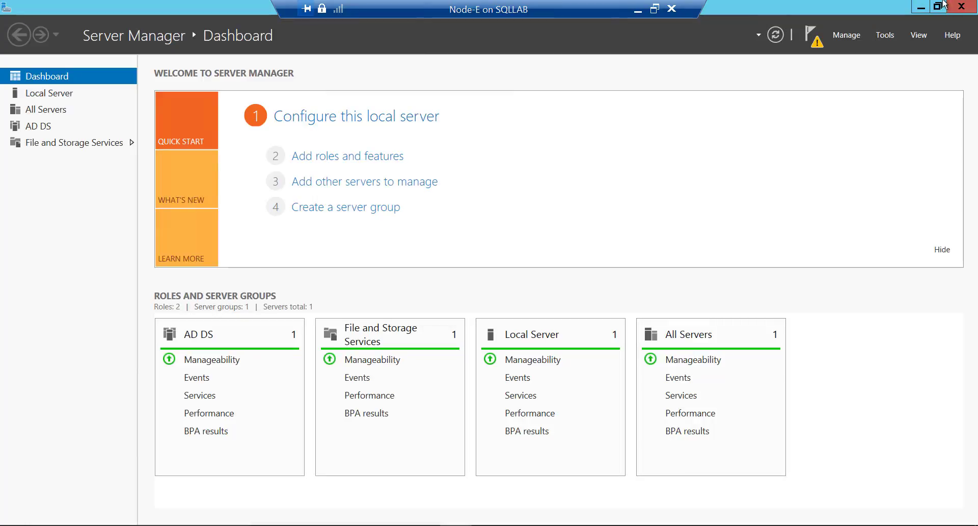
- Minimize Server Manager to show Node-E's empty Windows Server 2012 R2 desktop
{"action": "left_click", "coordinate": [921, 8]}
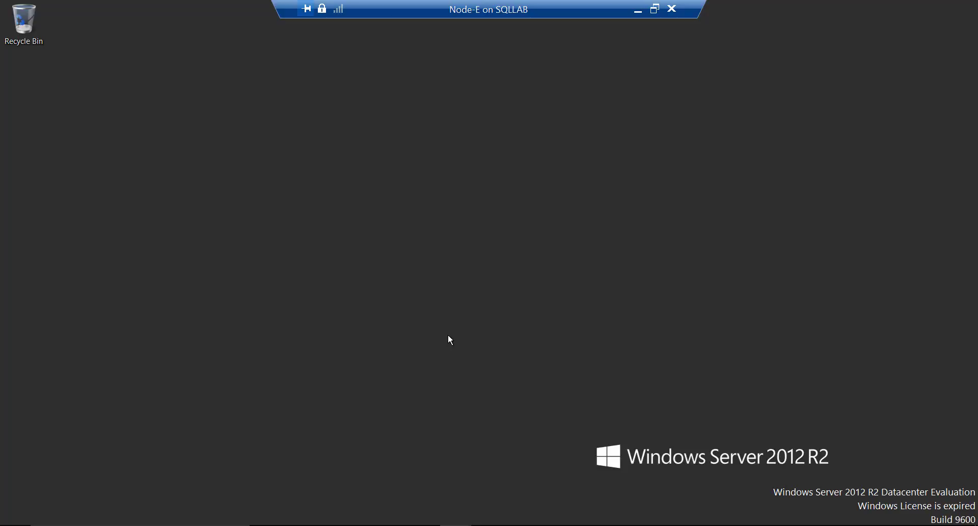
{"action": "mouse_move", "coordinate": [656, 36]}
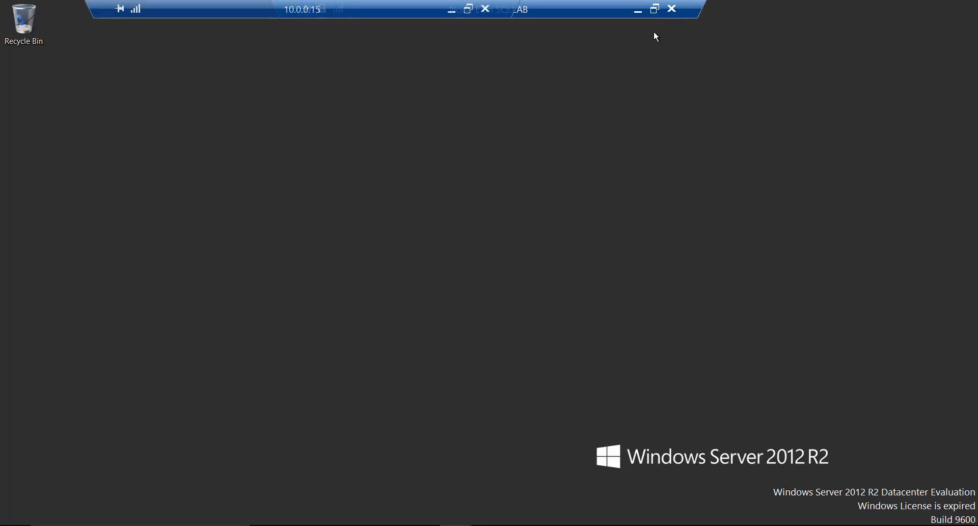